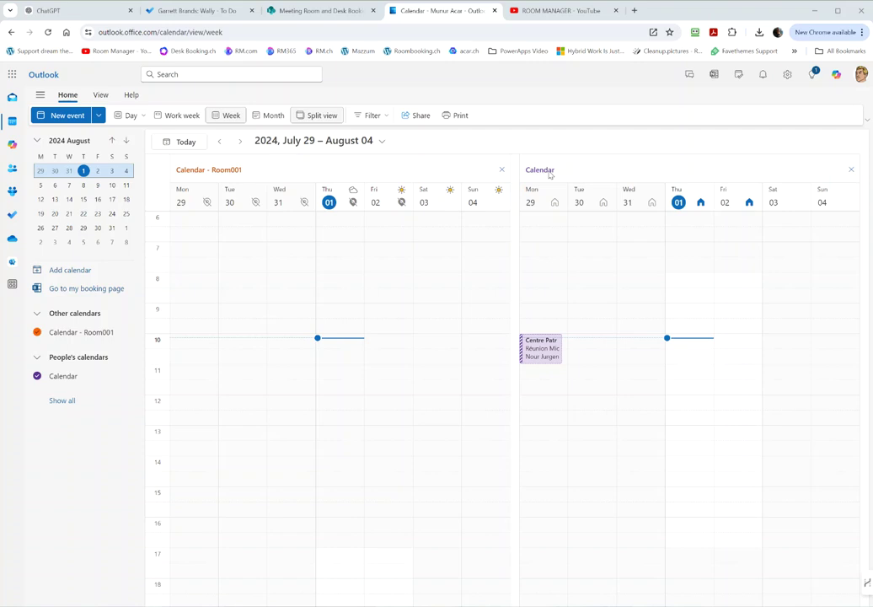
# Step: Bring up the desktop Outlook calendar to view the current work week, and close it to return to Outlook on the web
pyautogui.click(38, 590)
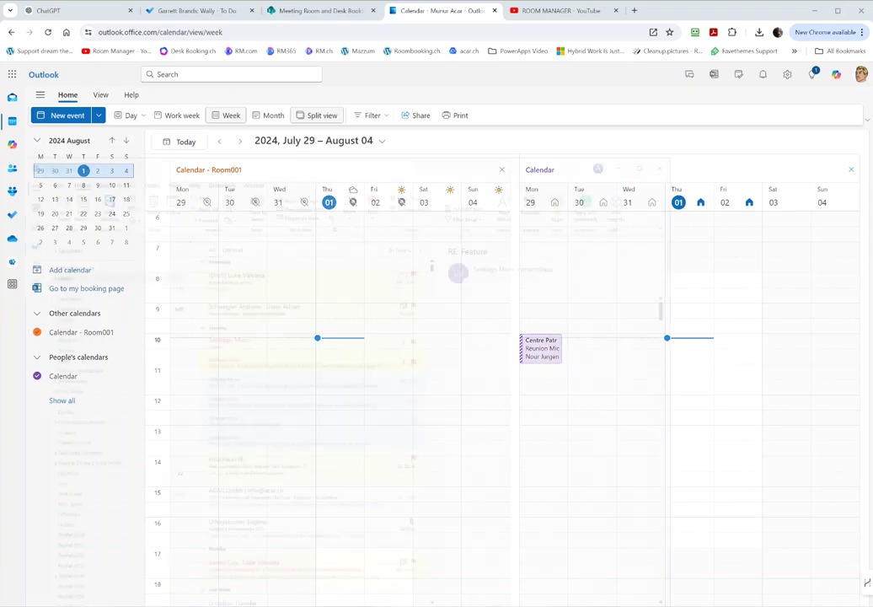
pyautogui.click(25, 96)
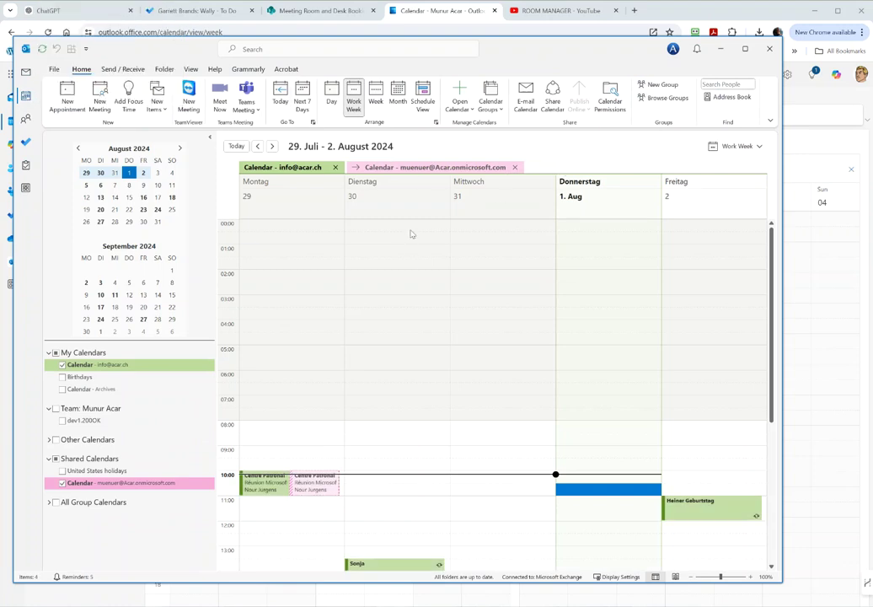
pyautogui.rightClick(707, 366)
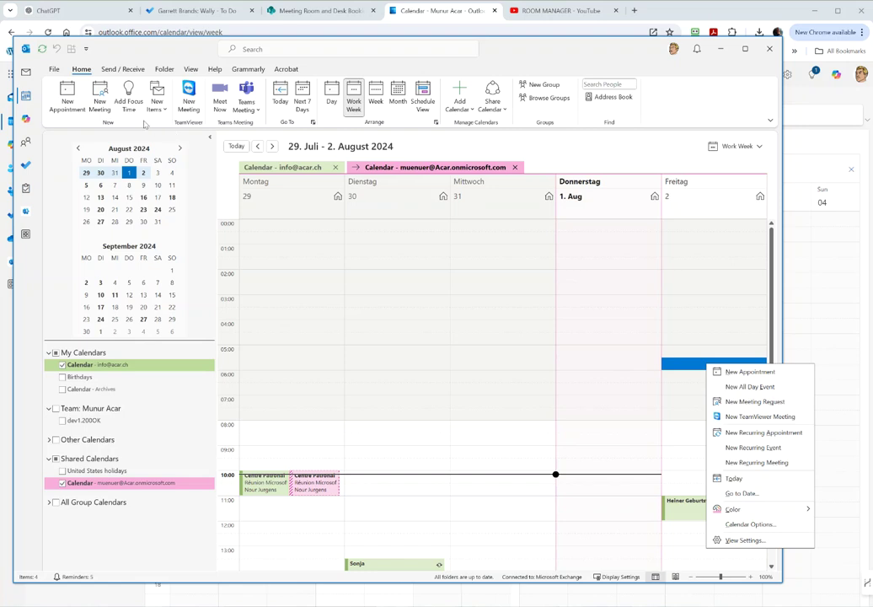
pyautogui.click(769, 49)
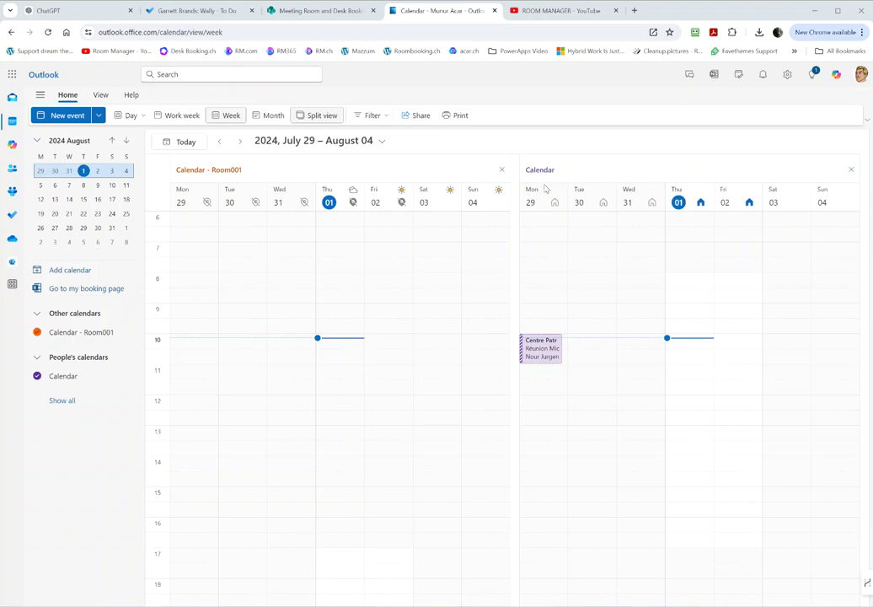
# Step: Create an event titled "PSO Meeting" in the personal calendar on Thursday, August 1, from 10:30 to 11:00
pyautogui.moveTo(553, 205)
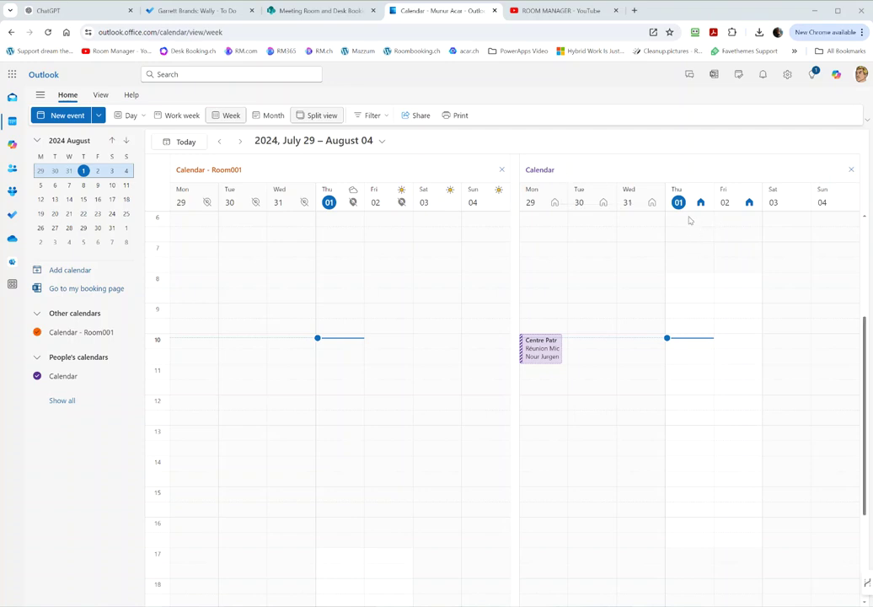
pyautogui.click(688, 357)
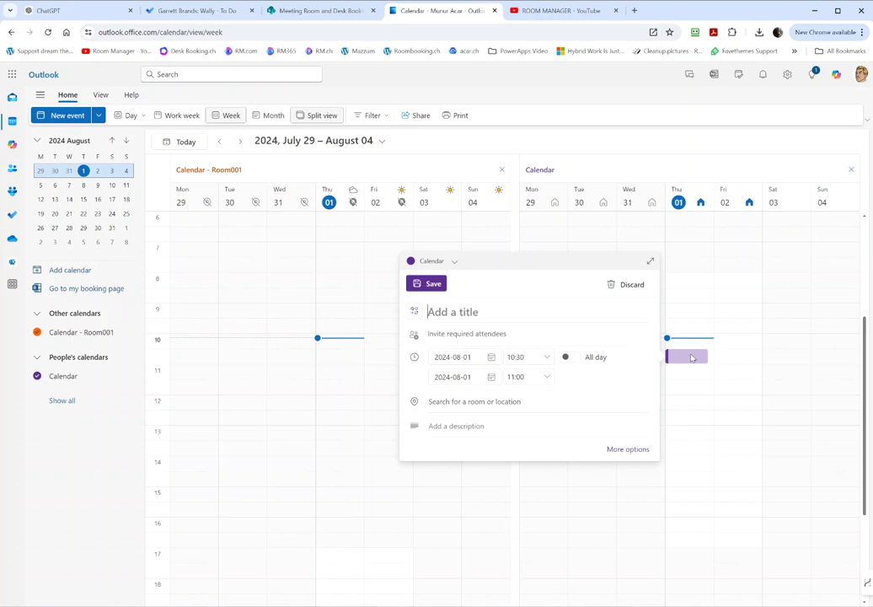
pyautogui.write('PSO Meeting')
pyautogui.press('Tab')
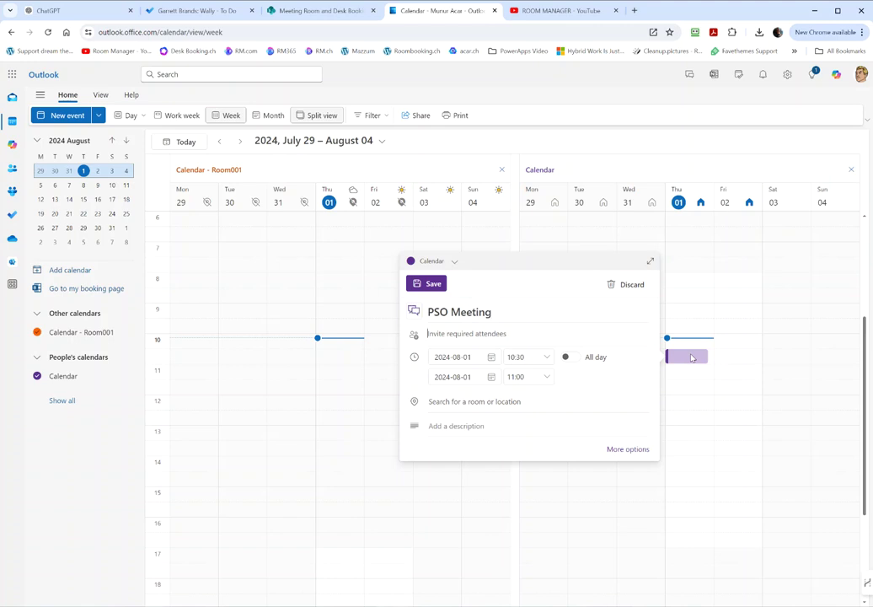
pyautogui.click(479, 332)
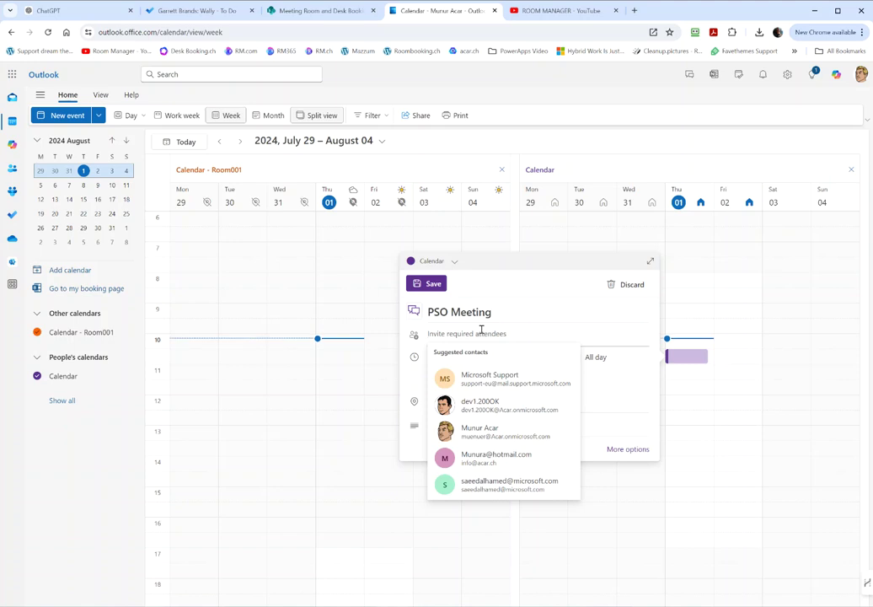
pyautogui.click(529, 313)
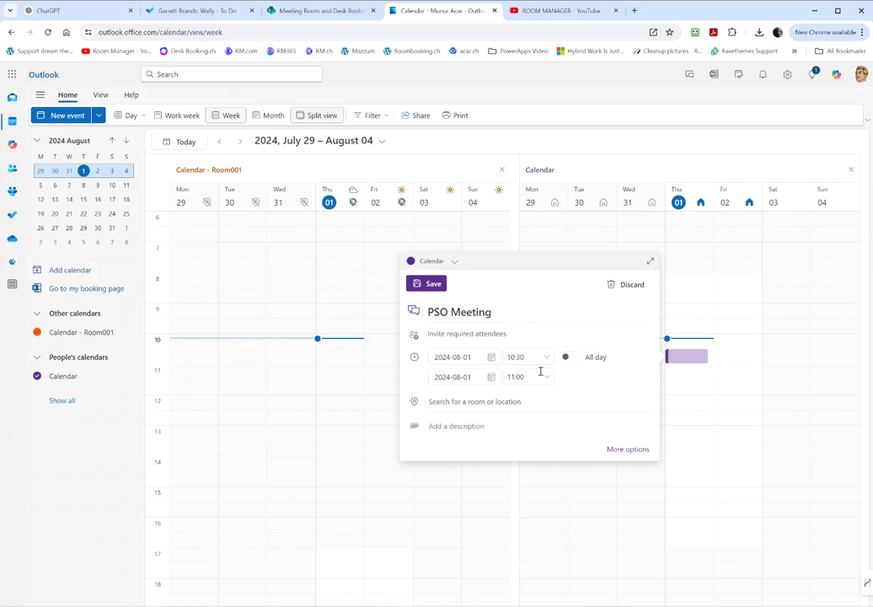
# Step: Set Room001 as the meeting's location and expand the event to its full form
pyautogui.click(480, 399)
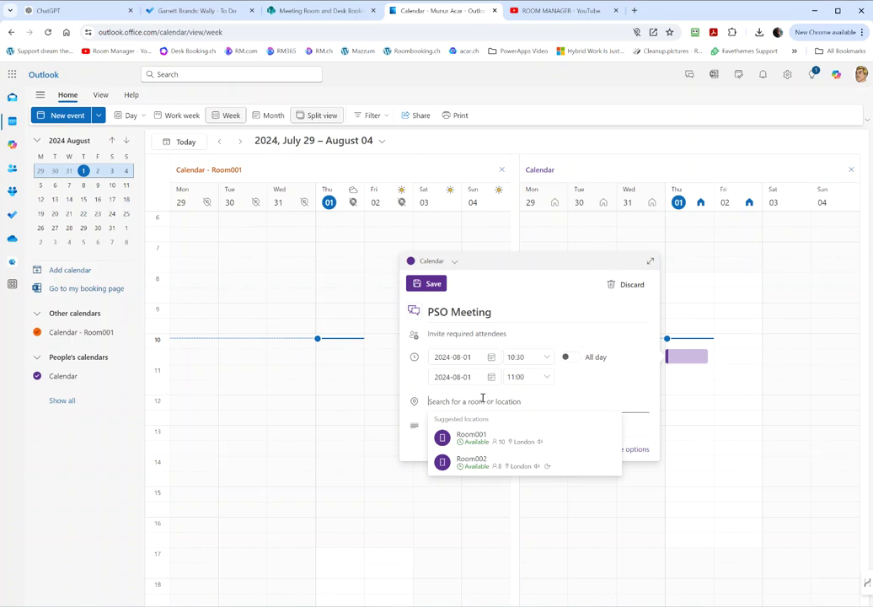
pyautogui.click(487, 440)
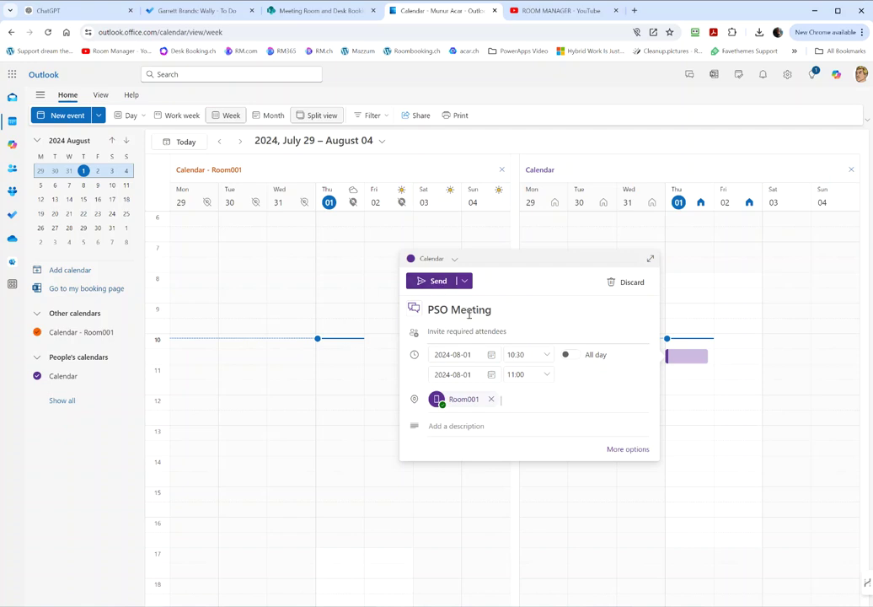
pyautogui.moveTo(471, 406)
pyautogui.click(650, 262)
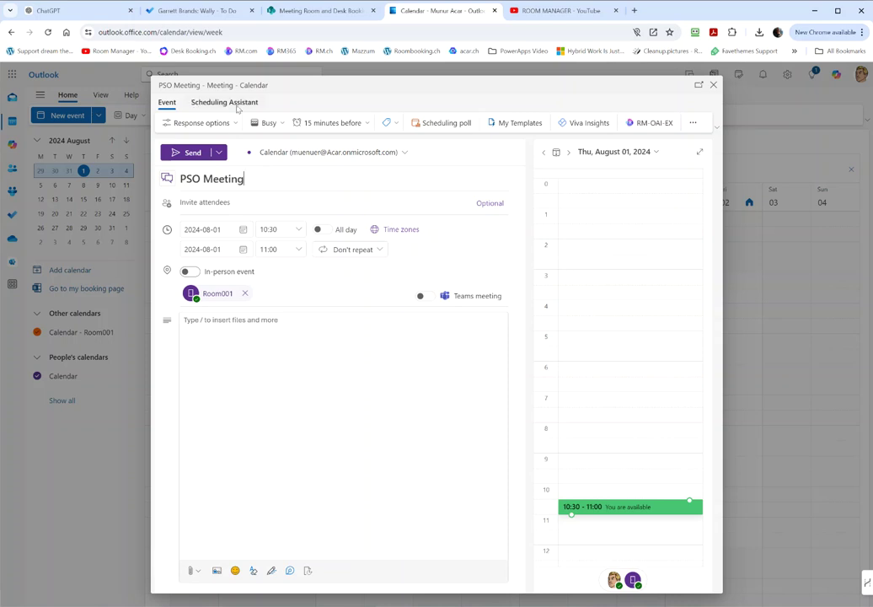
# Step: Check attendee and room availability in the Scheduling Assistant, and open the RM-OAI-EX-DBV5-Live add-in for the event
pyautogui.click(236, 104)
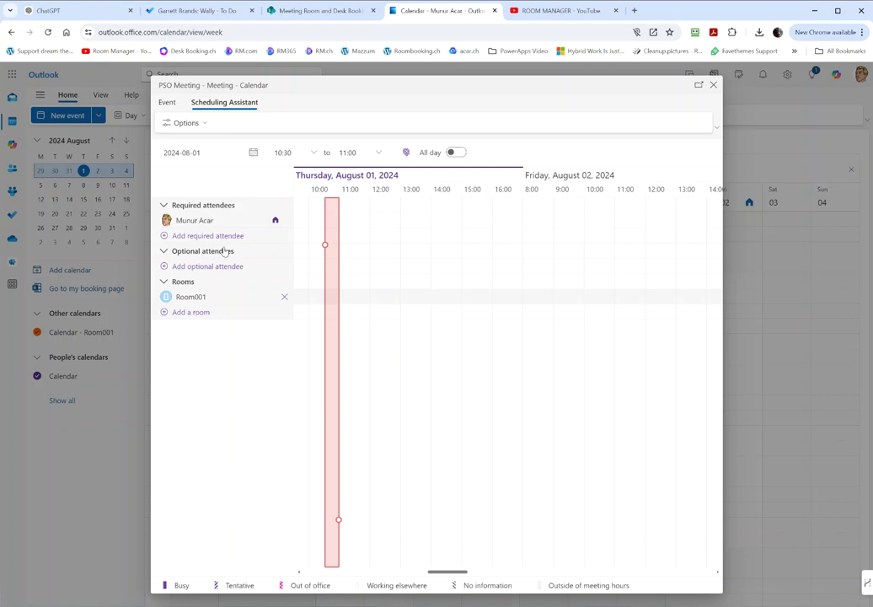
pyautogui.click(168, 102)
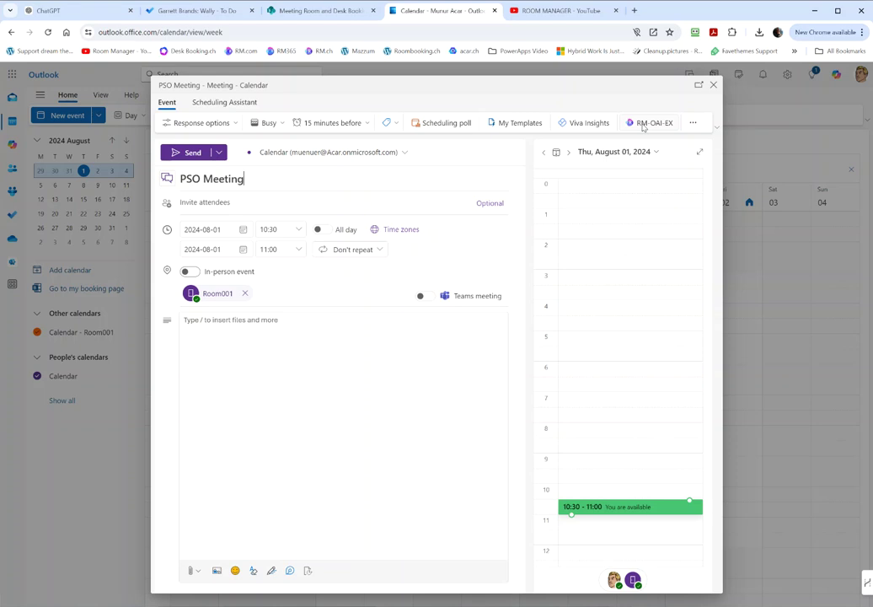
pyautogui.click(692, 123)
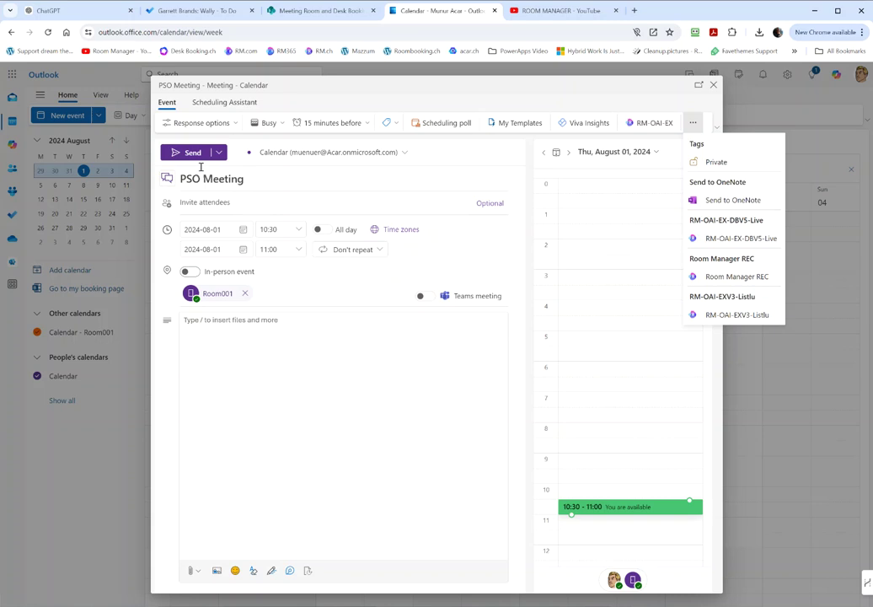
pyautogui.click(722, 242)
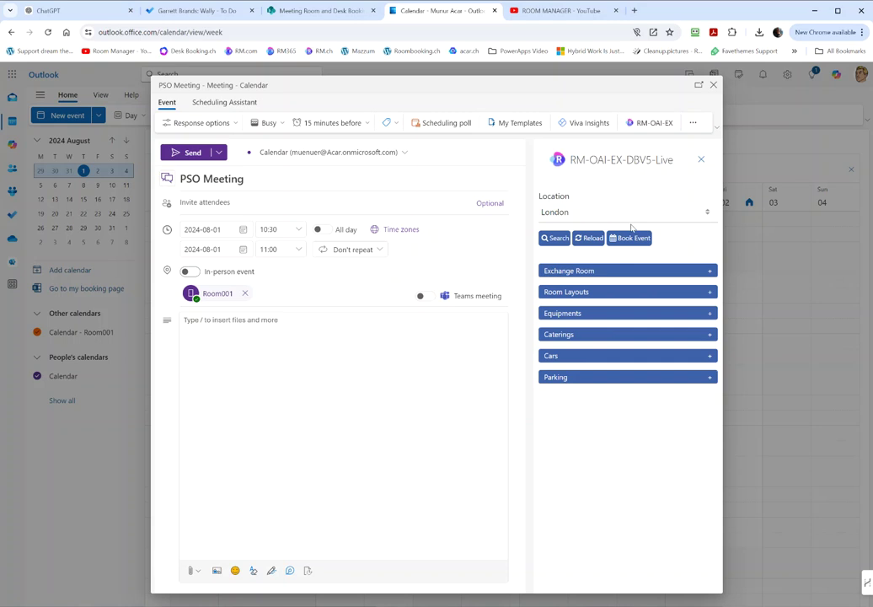
# Step: Show the Exchange room details, choose the Board Room Layout, and look through the available equipment
pyautogui.click(637, 272)
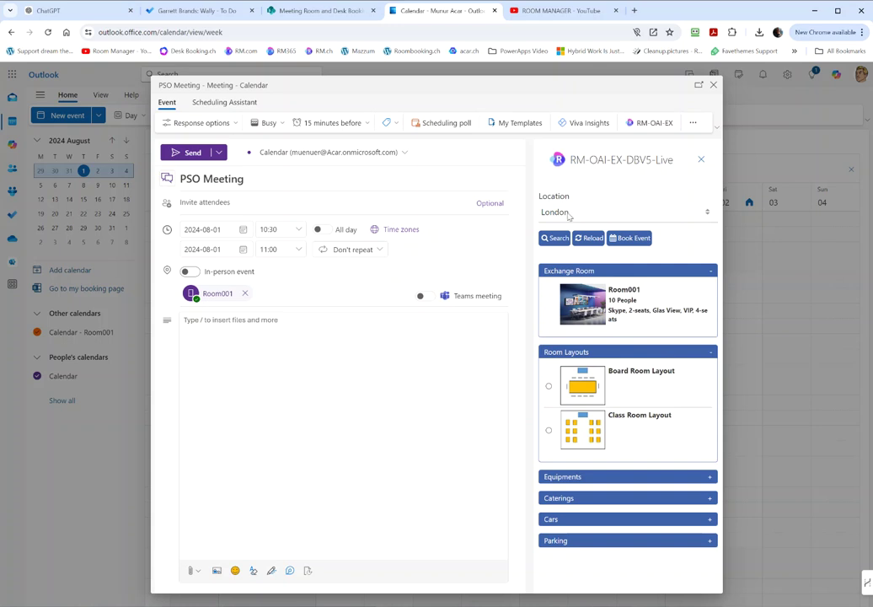
pyautogui.click(631, 406)
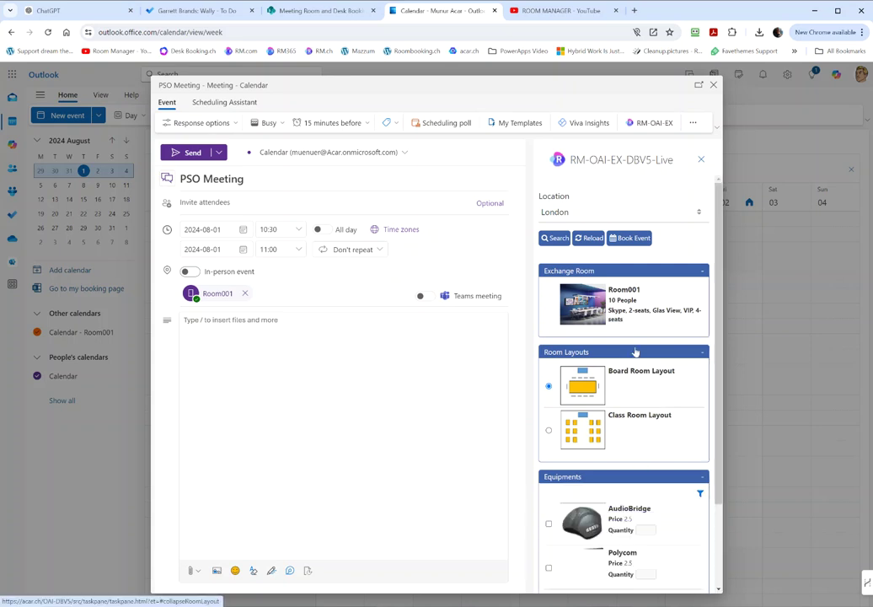
pyautogui.scroll(-2, 635, 352)
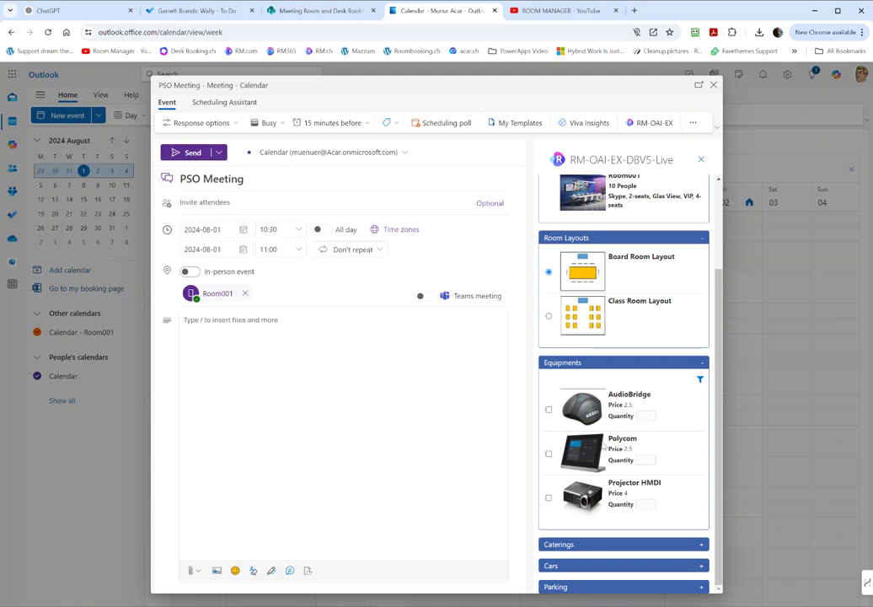
pyautogui.click(651, 373)
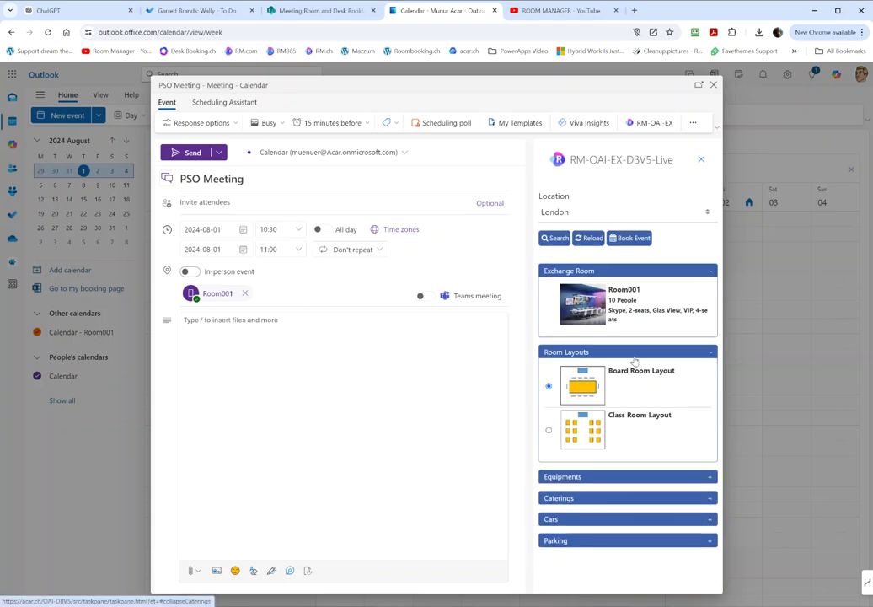
# Step: Add catering to the booking: Coffee with quantity 2 and Mini Sandwiches with quantity 2
pyautogui.click(590, 499)
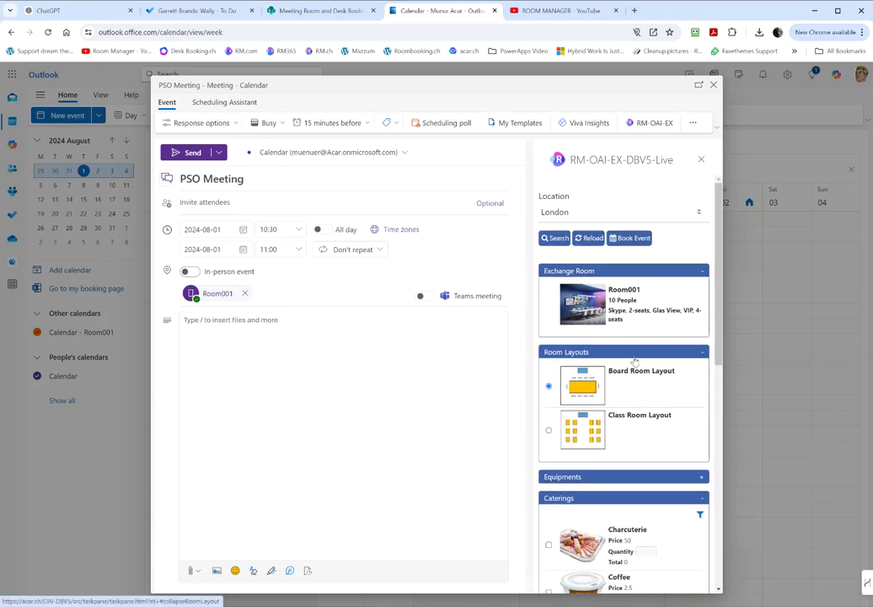
pyautogui.scroll(-3, 635, 361)
pyautogui.click(549, 354)
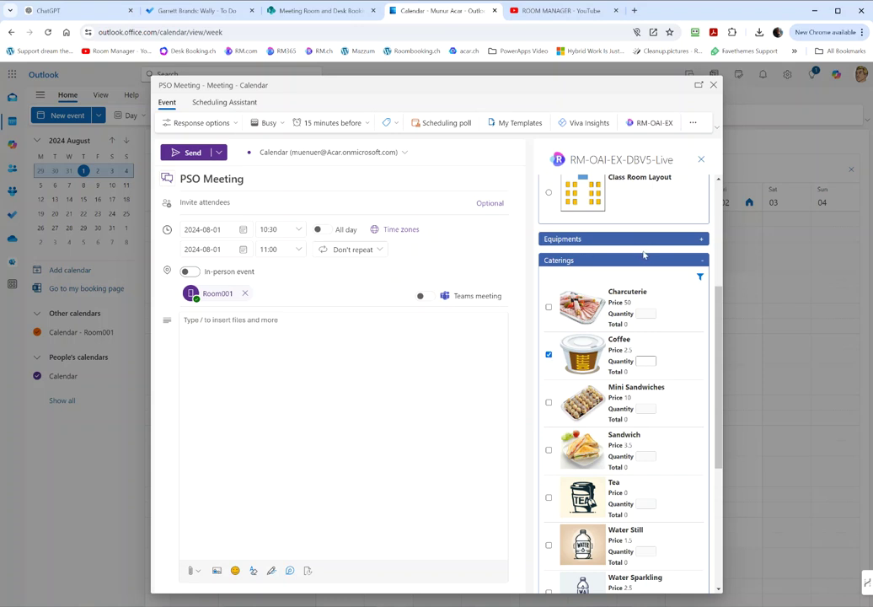
pyautogui.click(649, 363)
pyautogui.click(549, 402)
pyautogui.write('2')
pyautogui.press('Tab')
# Step: Show the catering category filters and examine the remaining catering items, including the details of Menu1 and Menu2
pyautogui.scroll(-3, 663, 404)
pyautogui.scroll(3, 663, 404)
pyautogui.click(701, 278)
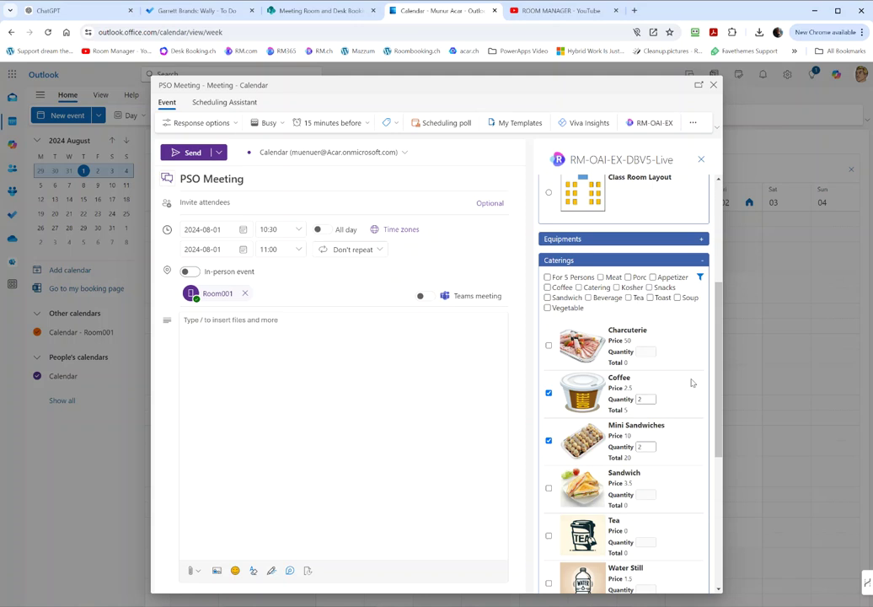
pyautogui.scroll(-5, 683, 371)
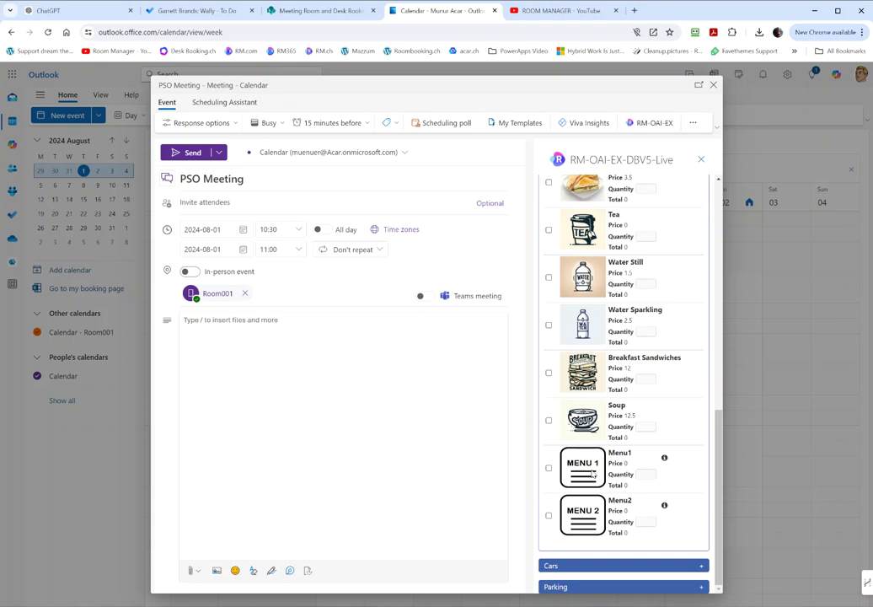
pyautogui.moveTo(666, 460)
pyautogui.moveTo(665, 509)
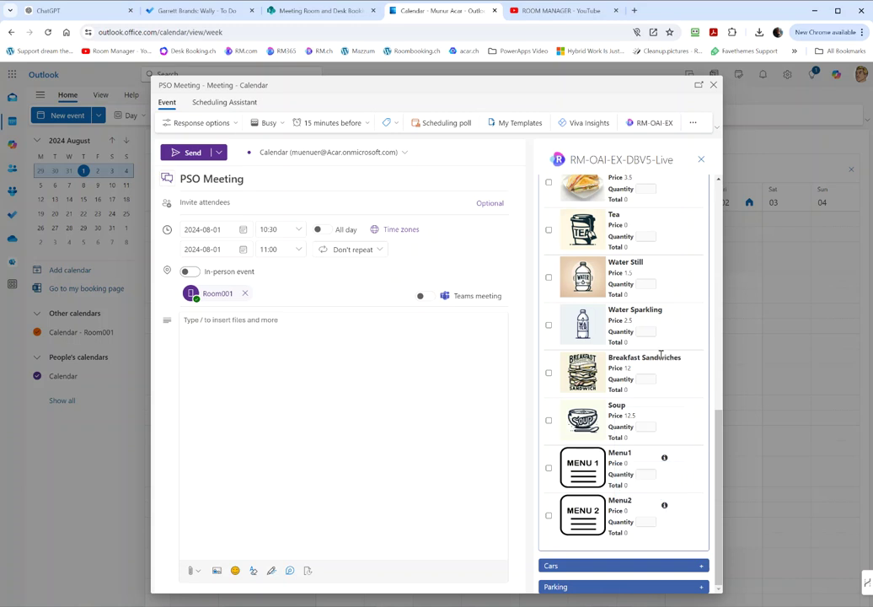
# Step: Show the parking options, review the selections made so far, and add Parking 1 to the booking
pyautogui.click(663, 587)
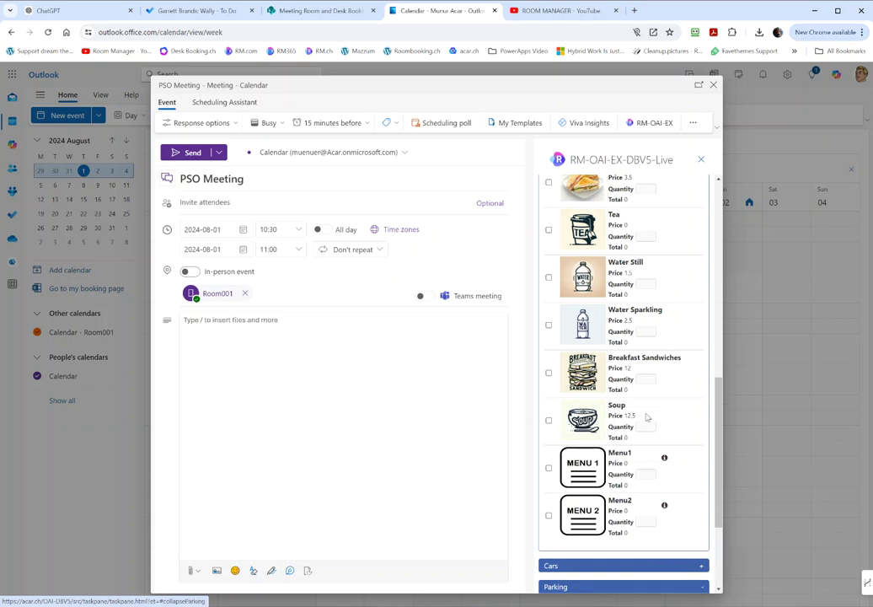
pyautogui.scroll(-3, 645, 419)
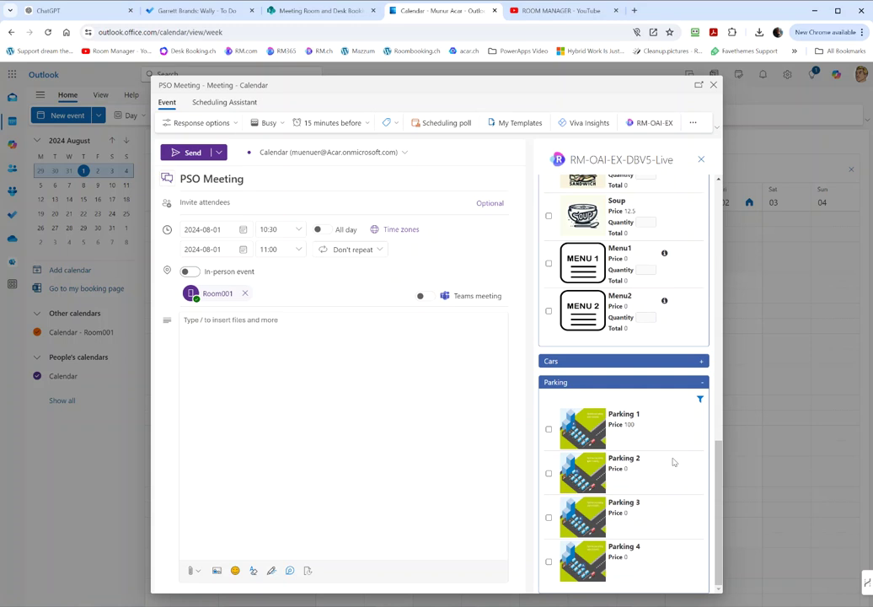
pyautogui.scroll(10, 671, 479)
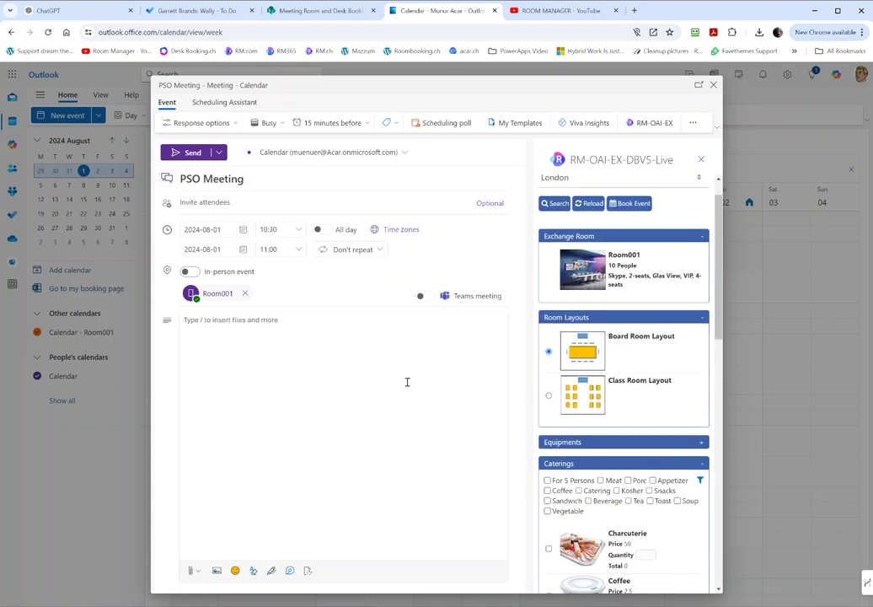
pyautogui.scroll(1, 653, 399)
pyautogui.scroll(1, 652, 399)
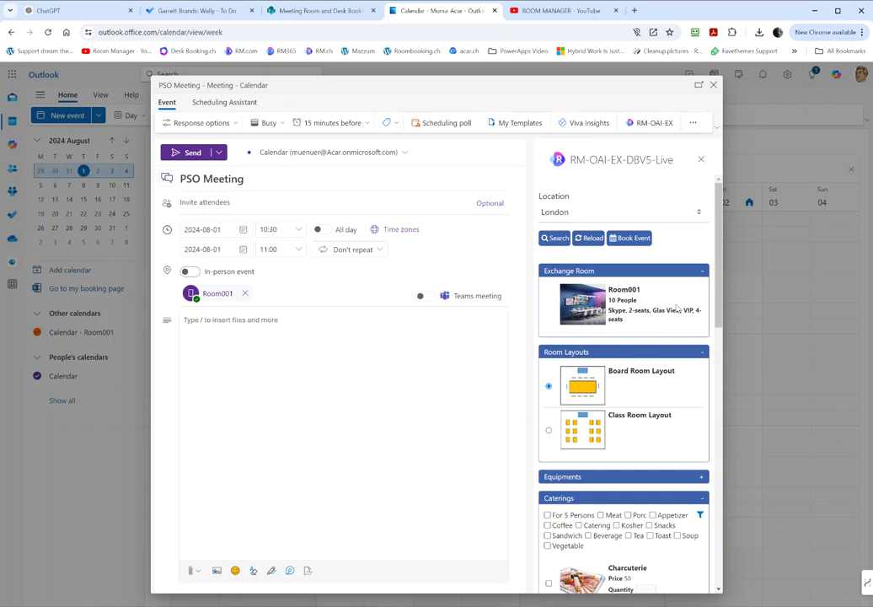
pyautogui.scroll(-4, 674, 320)
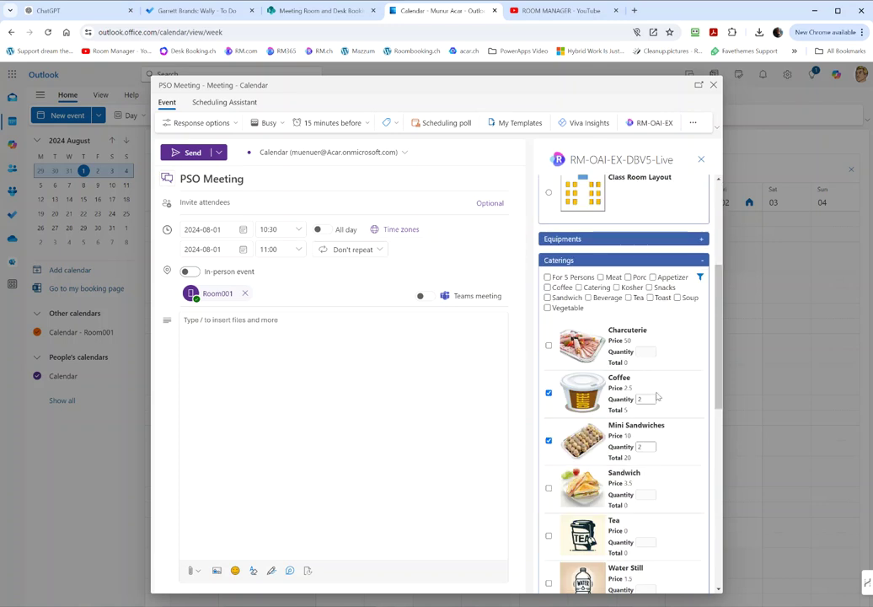
pyautogui.scroll(4, 665, 346)
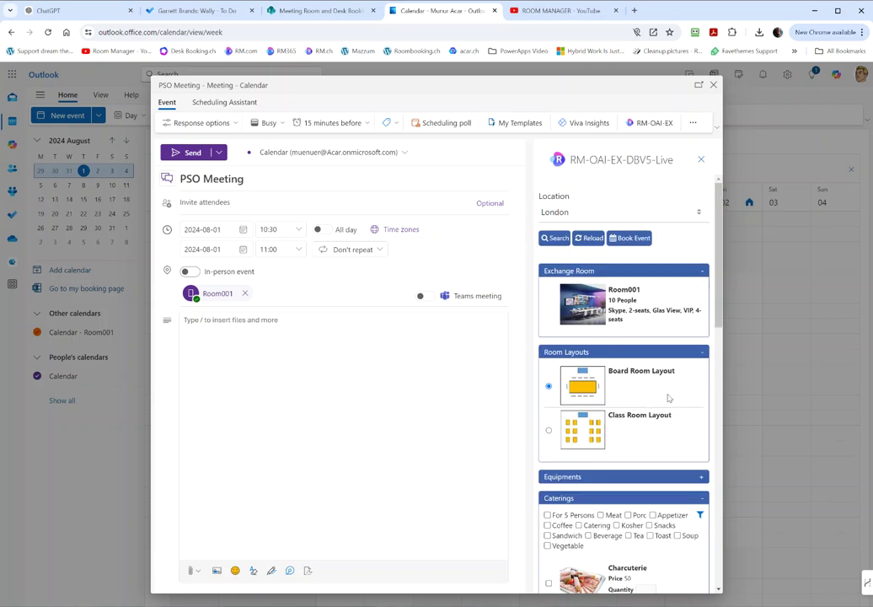
pyautogui.scroll(-3, 544, 325)
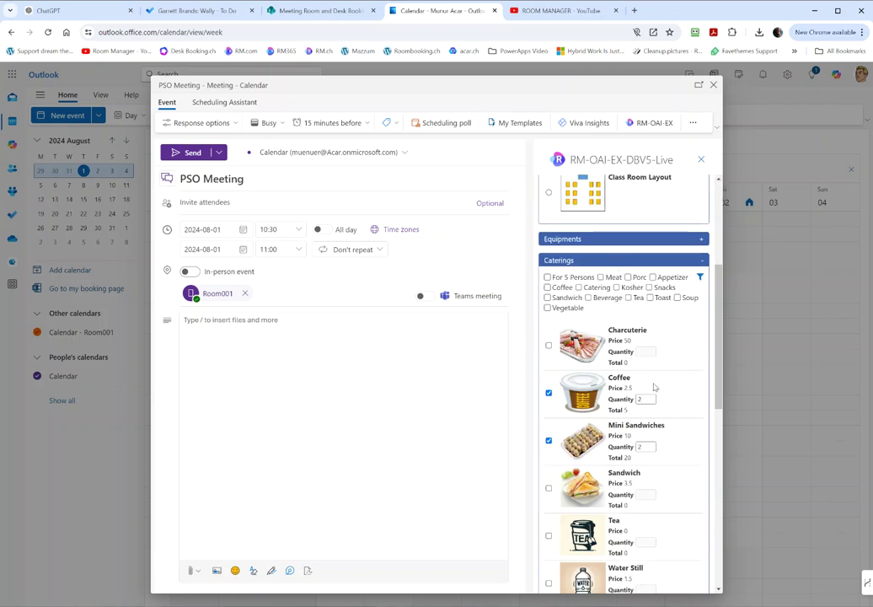
pyautogui.scroll(-6, 661, 374)
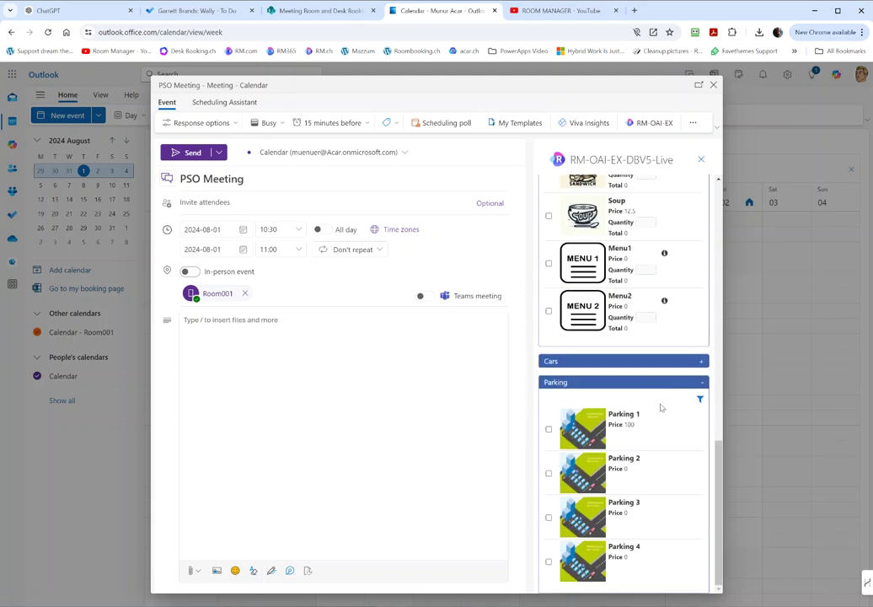
pyautogui.click(548, 430)
# Step: Book the event in the add-in and highlight the booking details inserted into the meeting description
pyautogui.scroll(10, 659, 421)
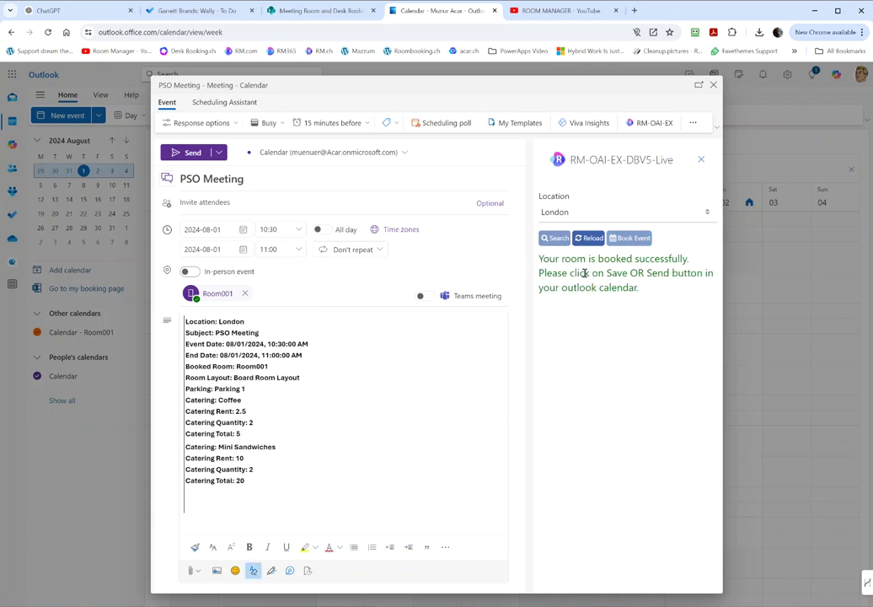
pyautogui.moveTo(249, 483); pyautogui.dragTo(189, 323)
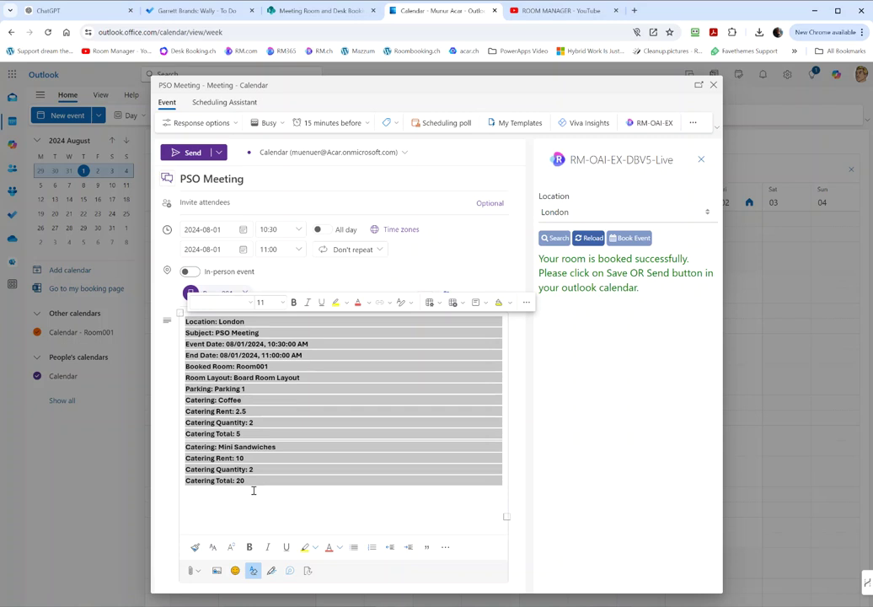
# Step: Send the PSO Meeting invitation, reload the Outlook calendar, and check the booking in both the personal and Room001 calendars
pyautogui.click(179, 155)
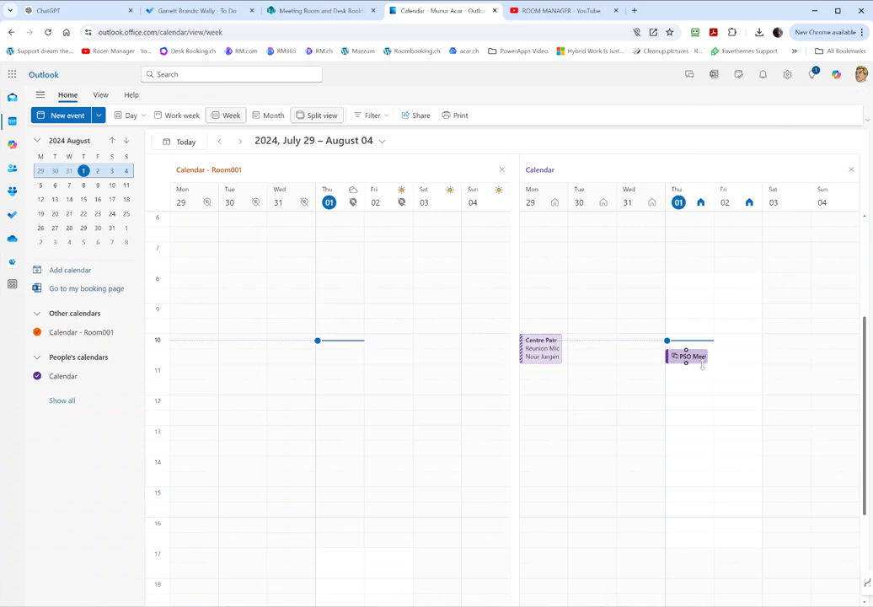
pyautogui.moveTo(695, 364)
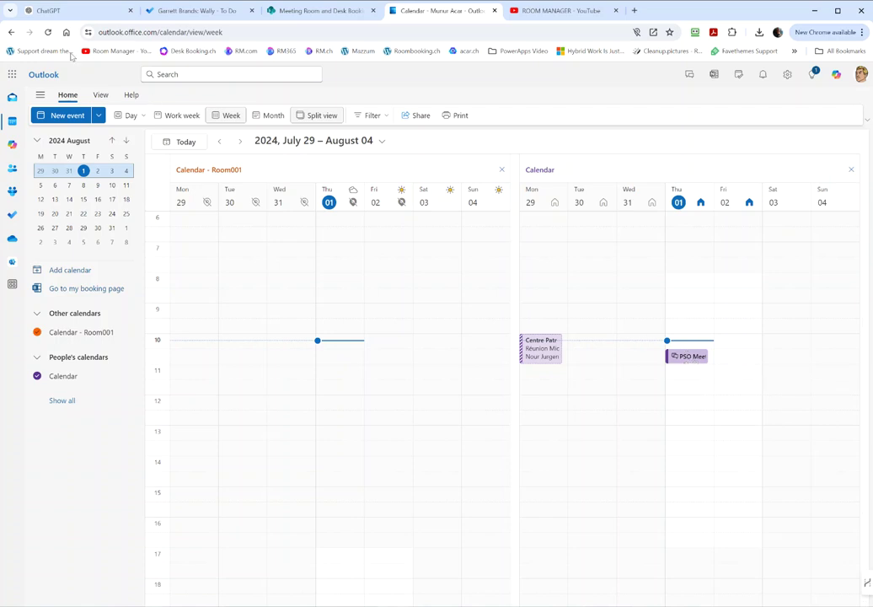
pyautogui.click(48, 32)
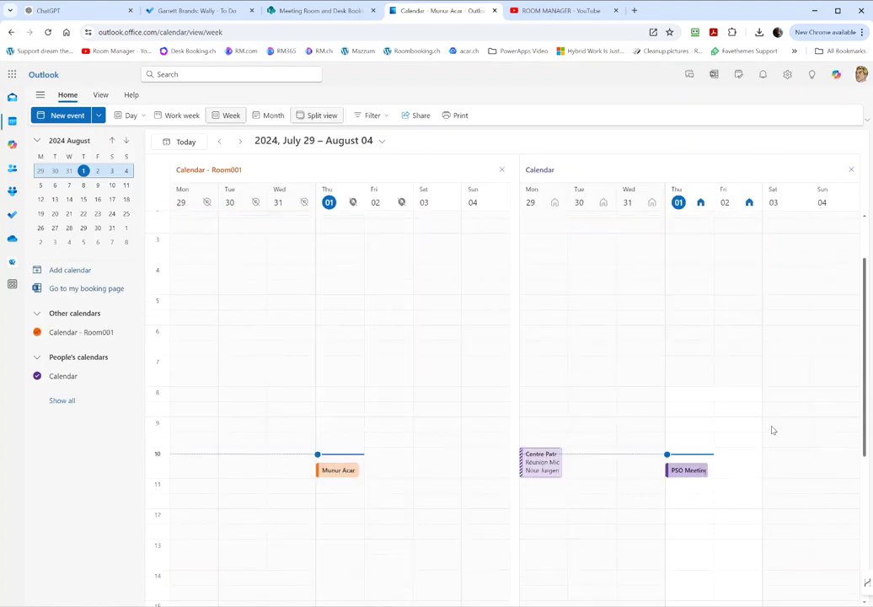
pyautogui.click(702, 477)
pyautogui.moveTo(343, 474)
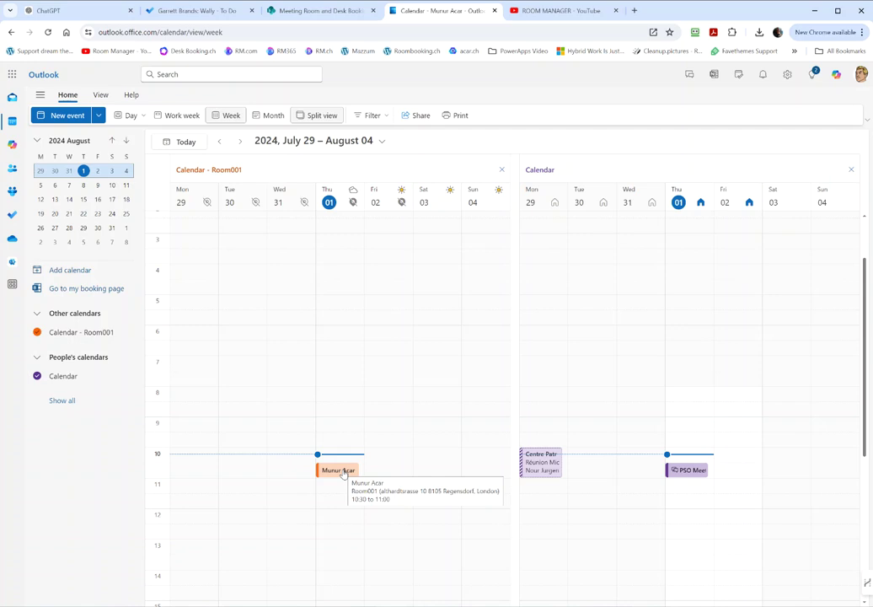
# Step: Switch to the SharePoint Desk and Room Reservations list, reload it, and examine the PSO Meeting entry across all its columns
pyautogui.click(322, 10)
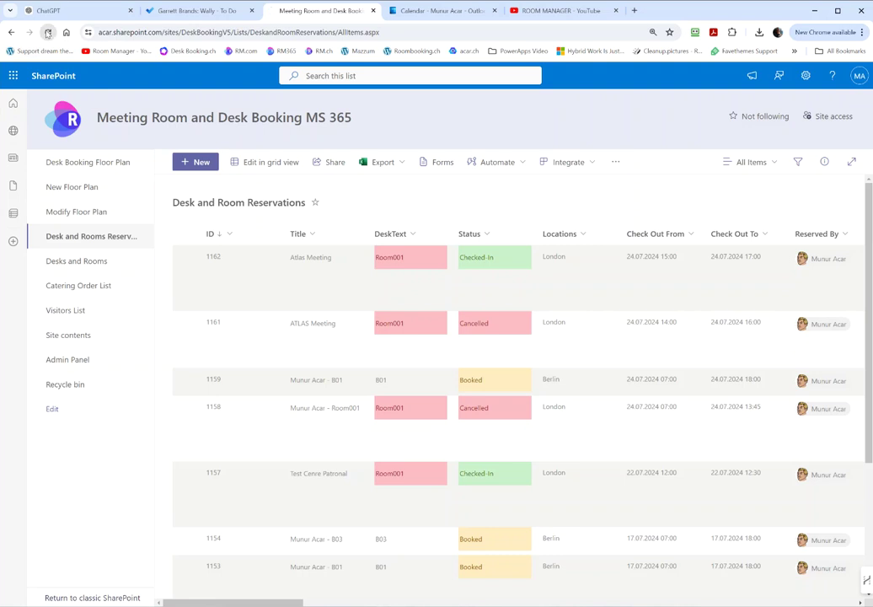
pyautogui.click(47, 31)
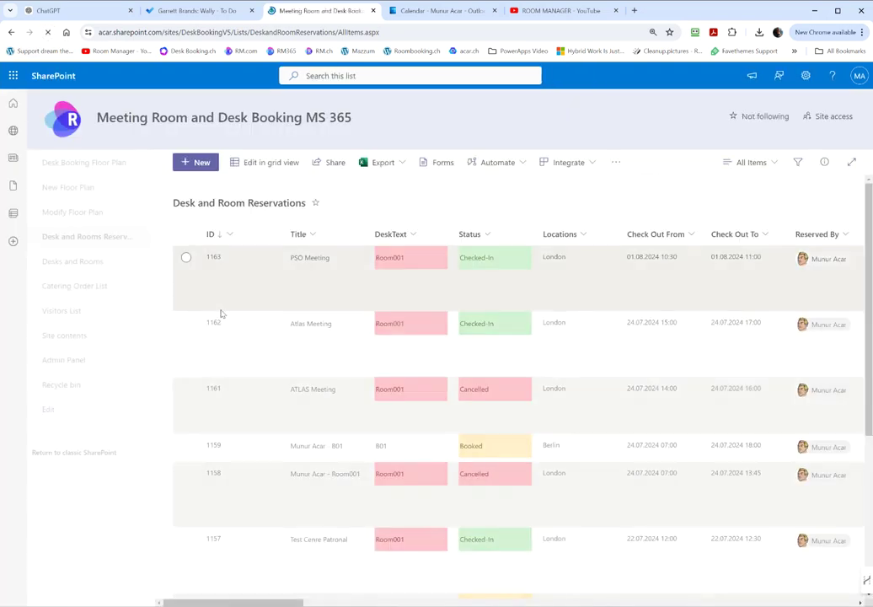
pyautogui.click(213, 288)
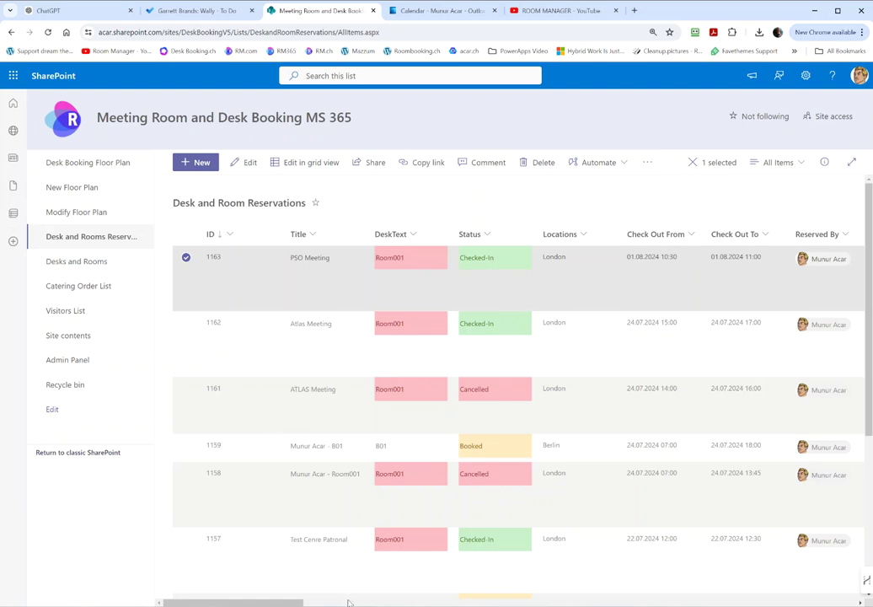
pyautogui.moveTo(297, 604); pyautogui.dragTo(479, 604)
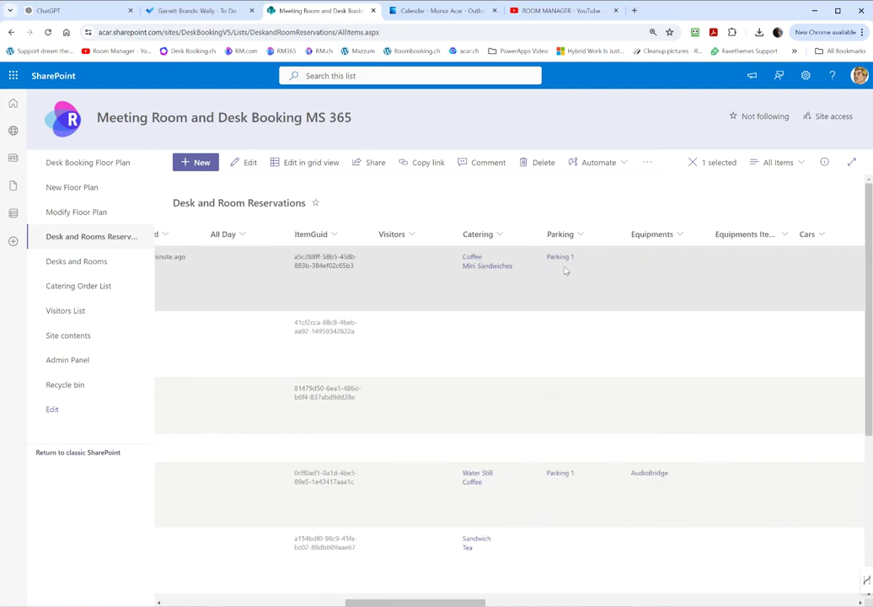
pyautogui.moveTo(466, 602); pyautogui.dragTo(562, 600)
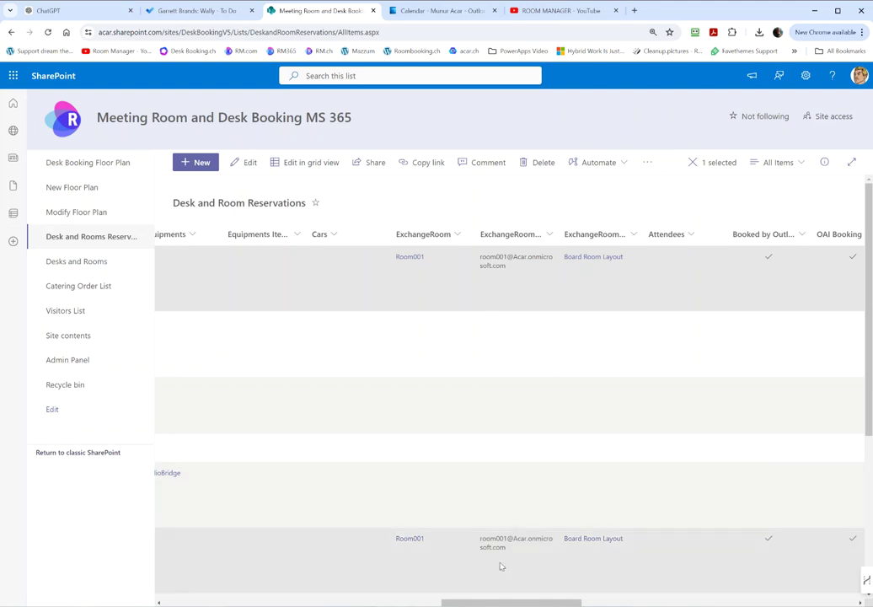
pyautogui.moveTo(510, 604); pyautogui.dragTo(787, 603)
pyautogui.hscroll(-10, 173, 531)
pyautogui.hscroll(-5, 174, 531)
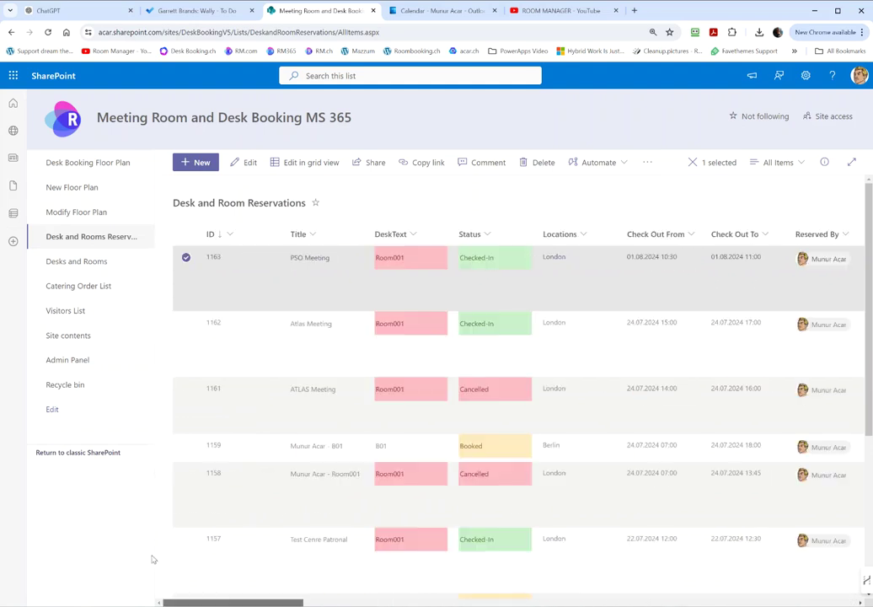
# Step: View the reservations in the Desk Booking Calendar view, return to the All Items view, and select the PSO Meeting entry
pyautogui.click(777, 162)
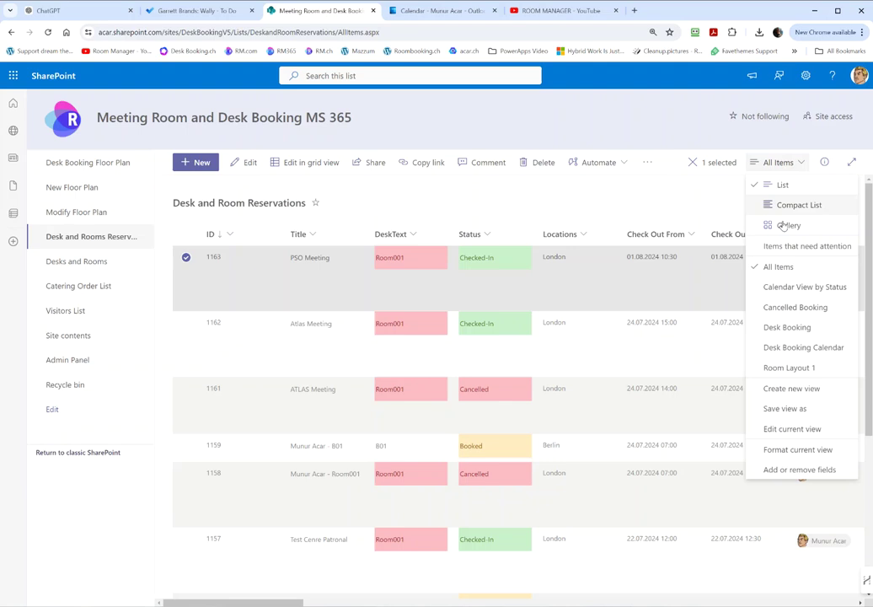
pyautogui.click(771, 347)
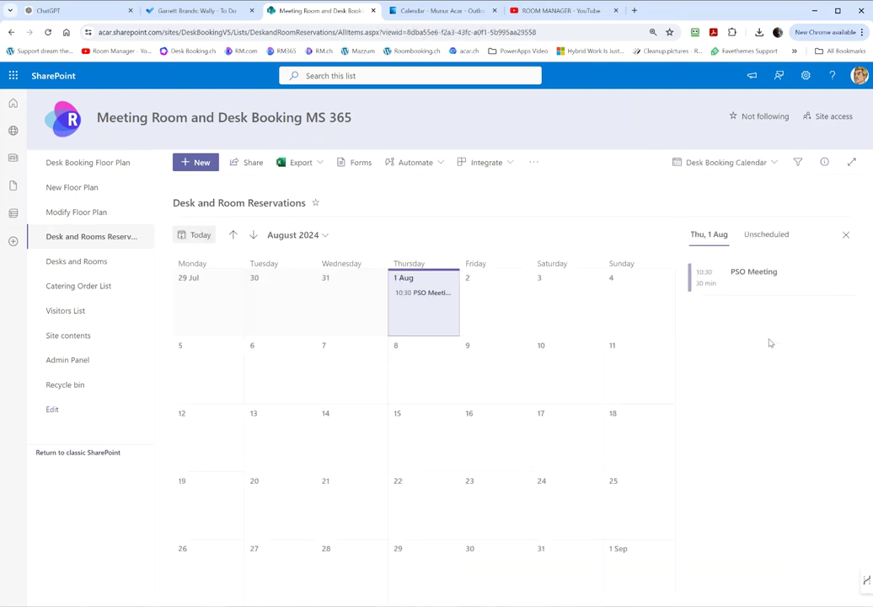
pyautogui.click(769, 165)
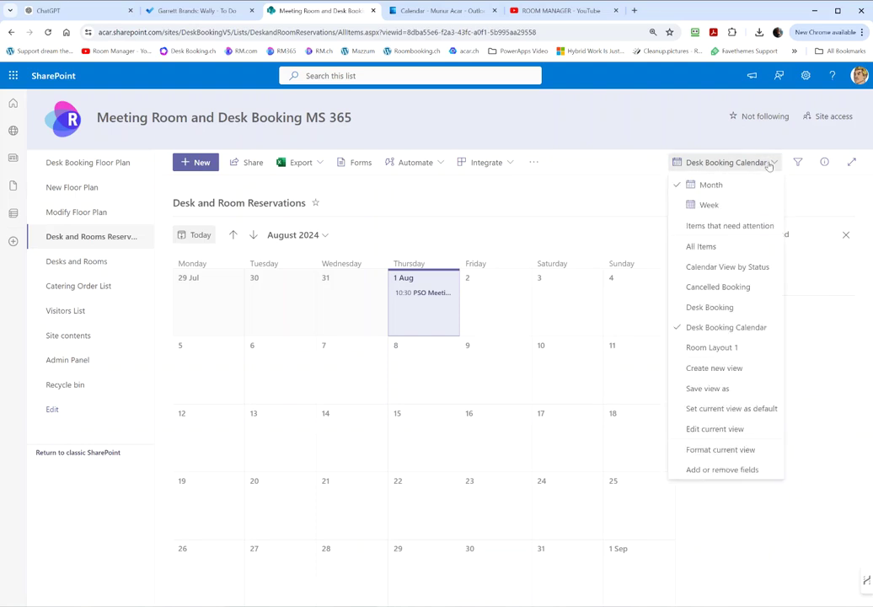
pyautogui.click(719, 246)
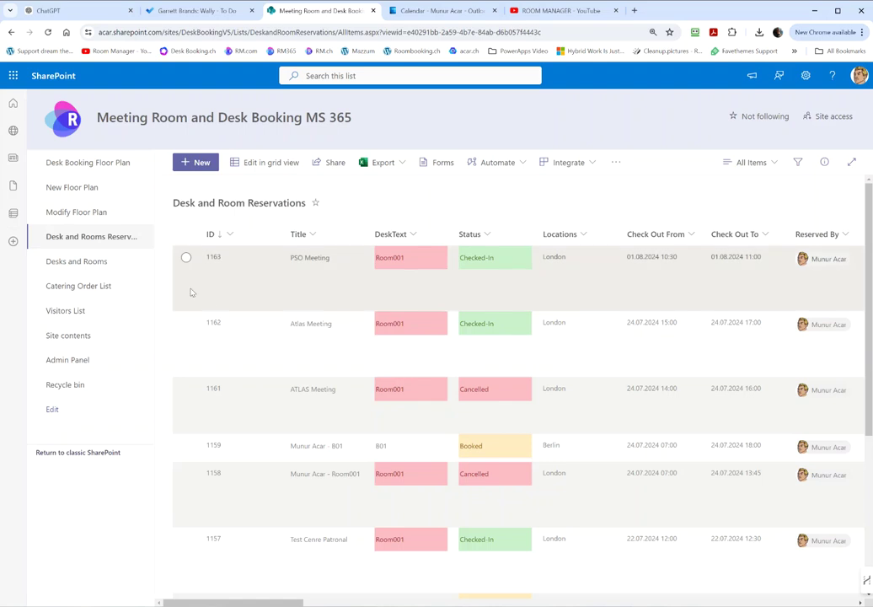
pyautogui.click(202, 301)
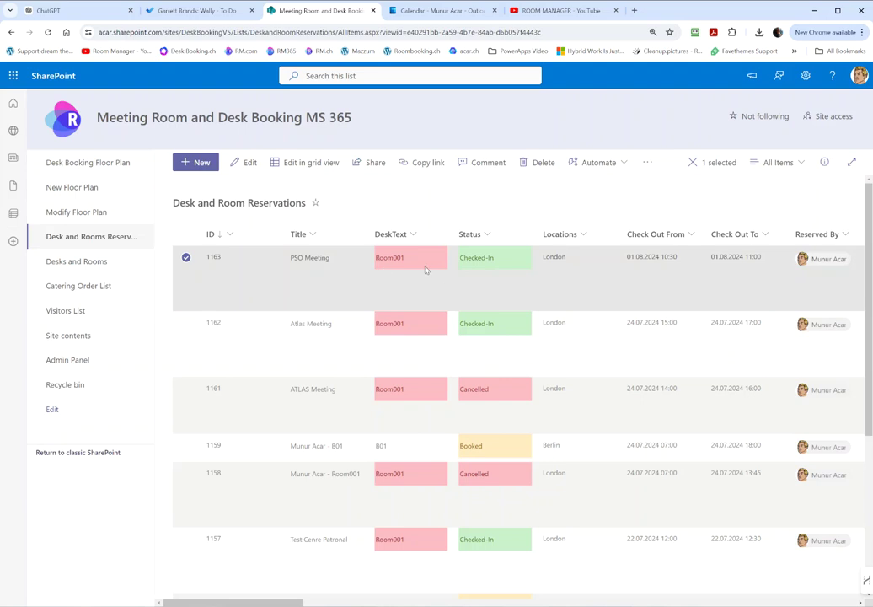
# Step: Open the Catering Order List, expand the PSO Meeting group, and examine its catering orders across all columns
pyautogui.click(85, 287)
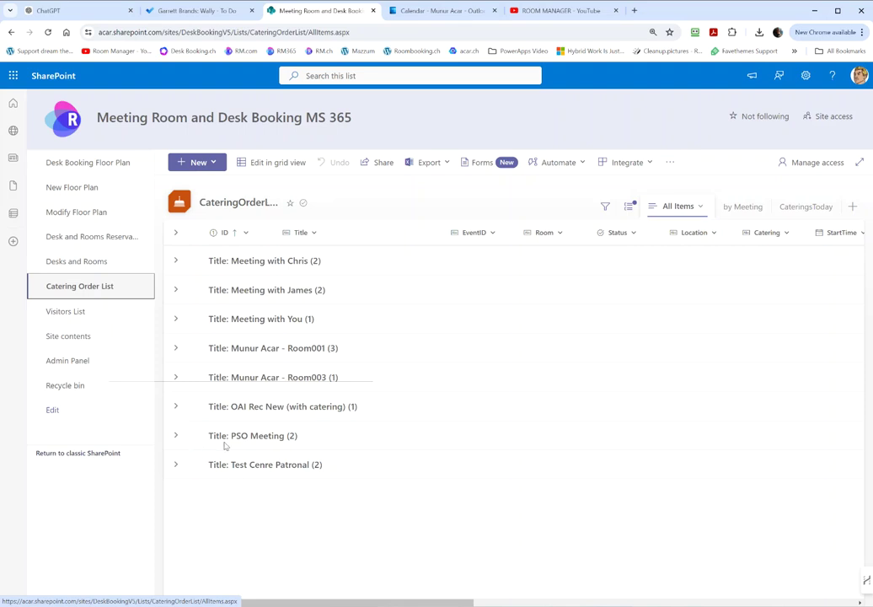
pyautogui.click(174, 437)
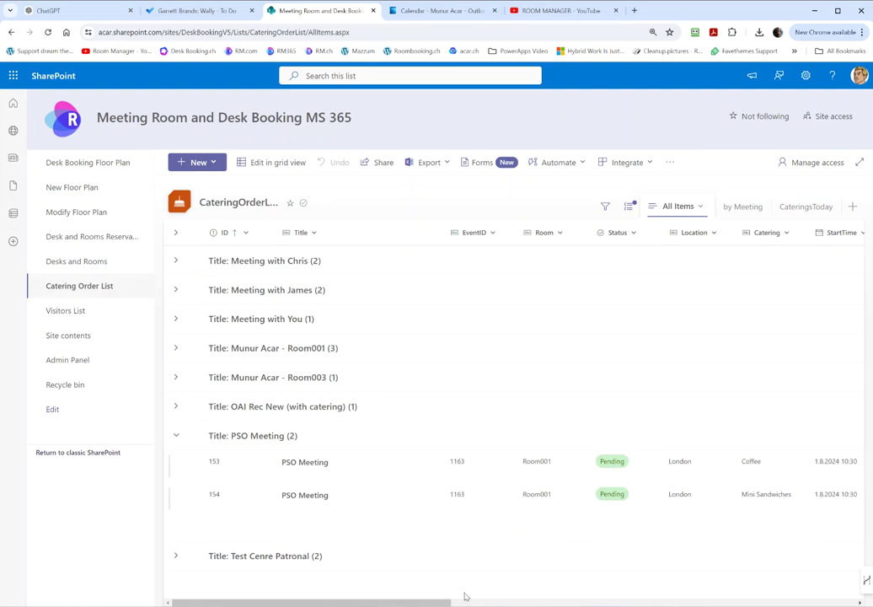
pyautogui.moveTo(445, 603); pyautogui.dragTo(564, 604)
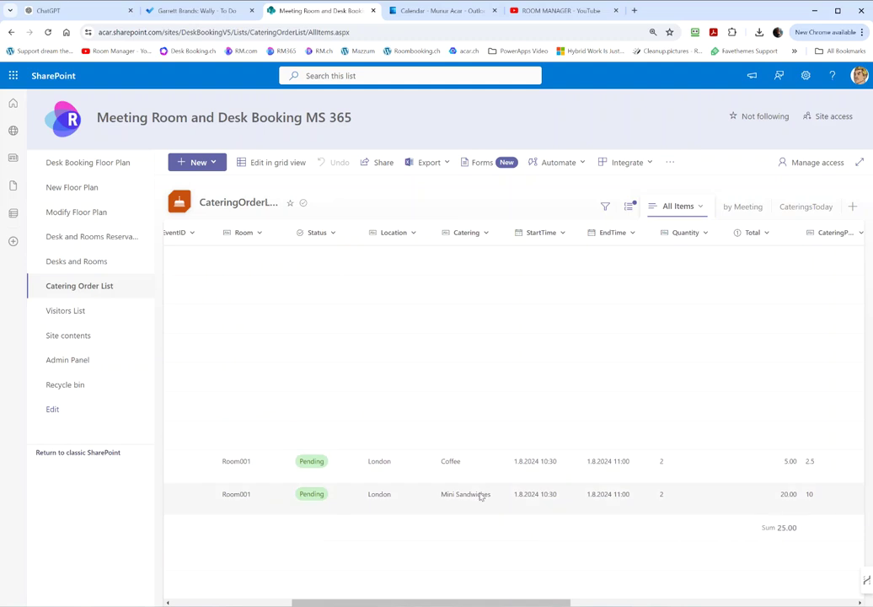
pyautogui.moveTo(544, 603); pyautogui.dragTo(390, 589)
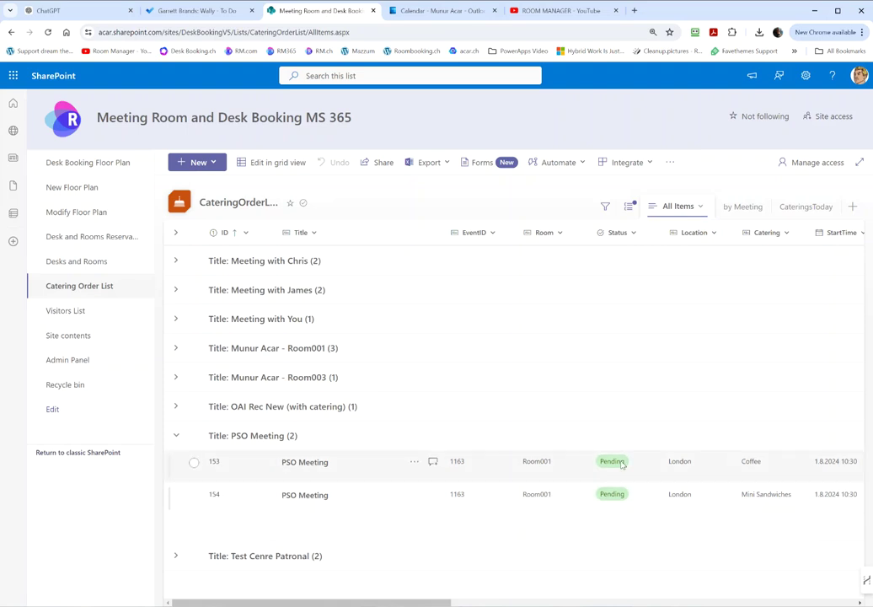
pyautogui.moveTo(458, 602); pyautogui.dragTo(856, 602)
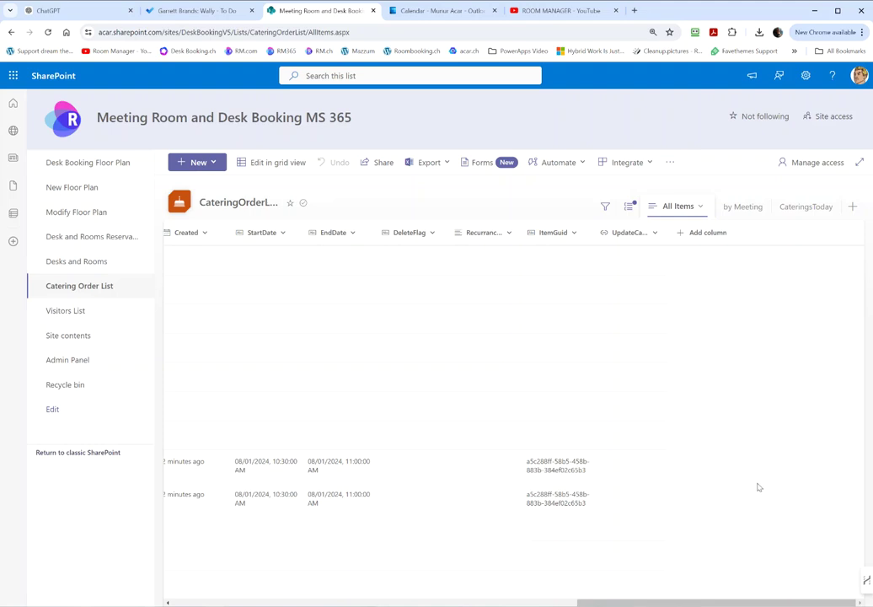
pyautogui.moveTo(744, 602); pyautogui.dragTo(286, 600)
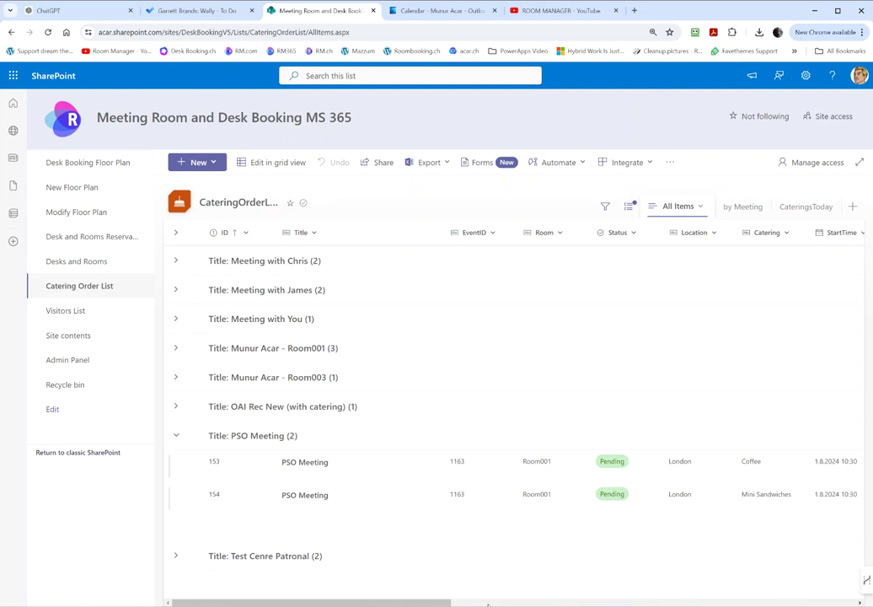
# Step: Open the Room Manager website in a new browser tab and look through its home page down to the free quote section
pyautogui.click(633, 10)
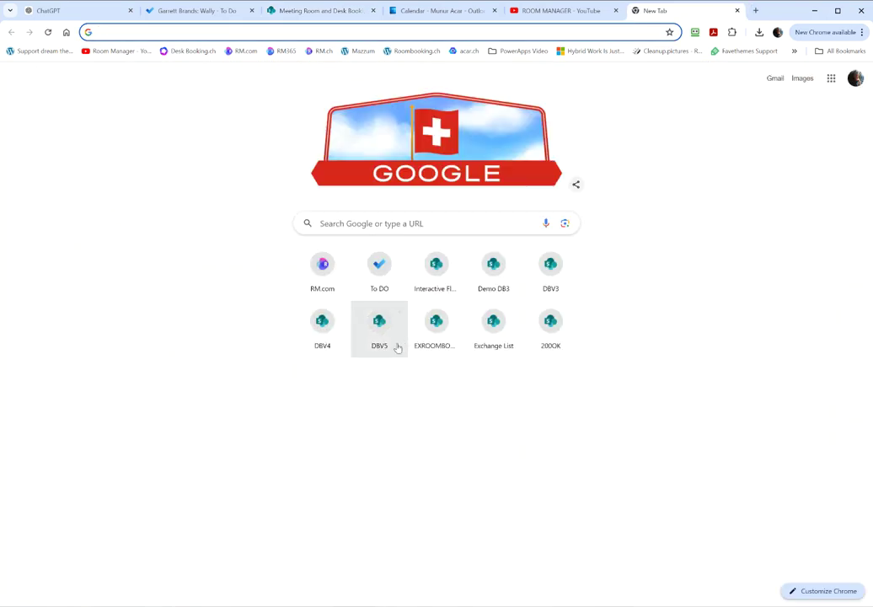
pyautogui.click(322, 274)
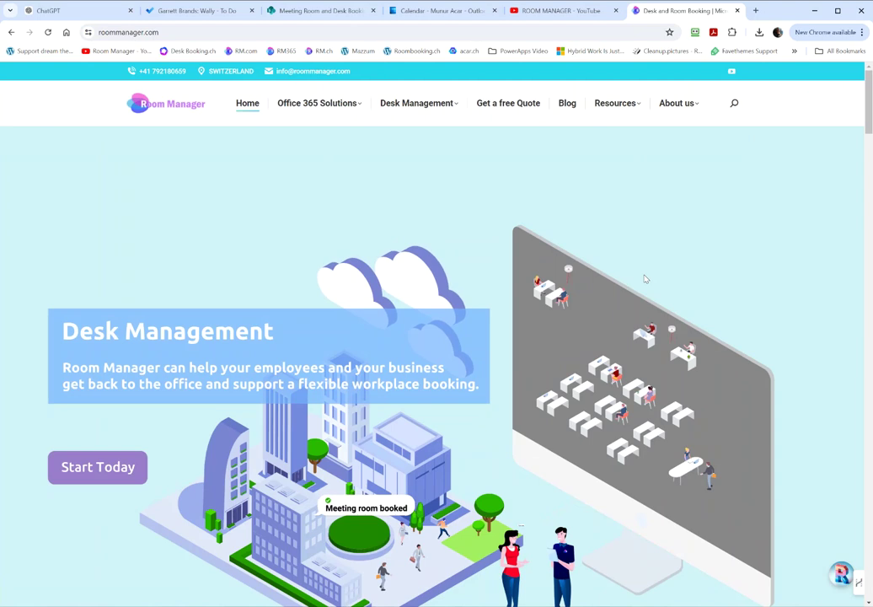
pyautogui.scroll(-10, 645, 278)
pyautogui.scroll(-15, 645, 278)
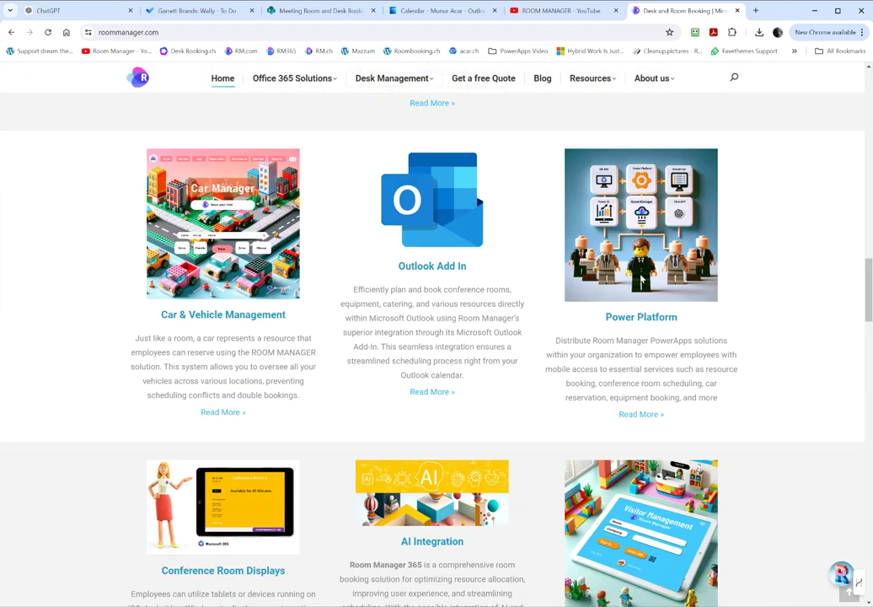
pyautogui.scroll(-3, 641, 278)
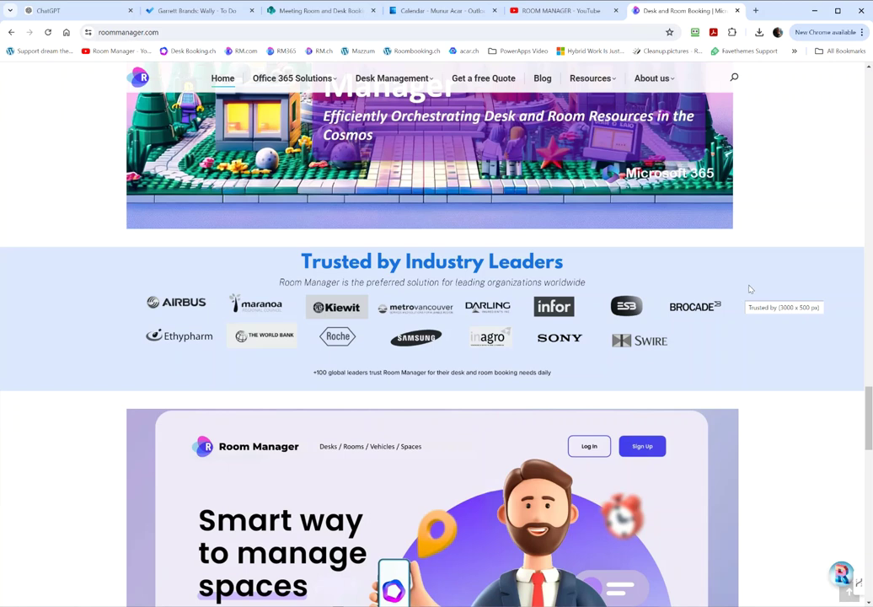
pyautogui.scroll(-3, 746, 291)
pyautogui.scroll(-2, 748, 284)
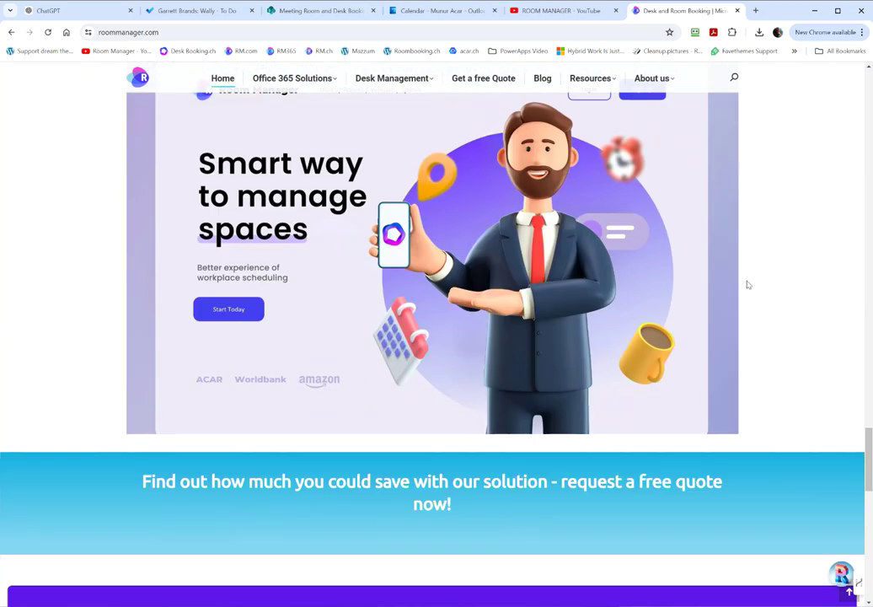